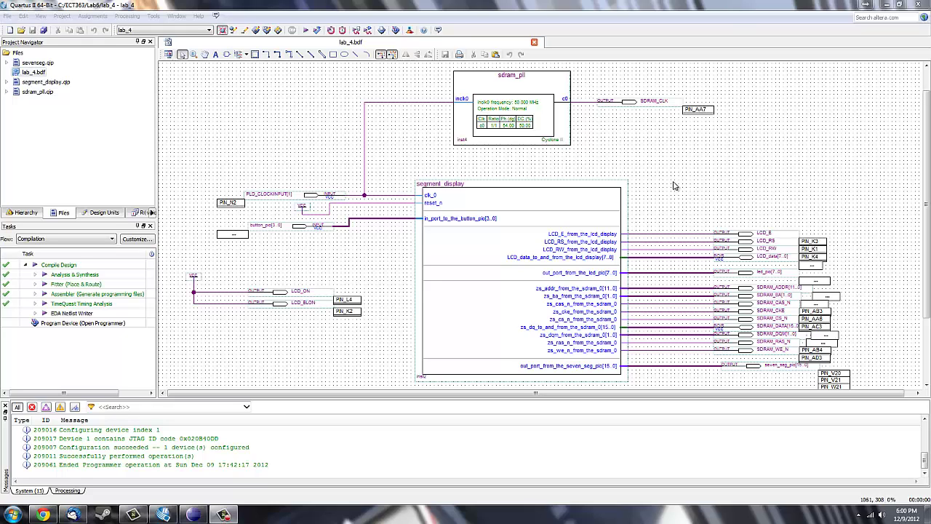
- Open segment_display in SOPC Builder and inspect the SDRAM Controller, sdram_0 and lcd_display components
click(676, 184)
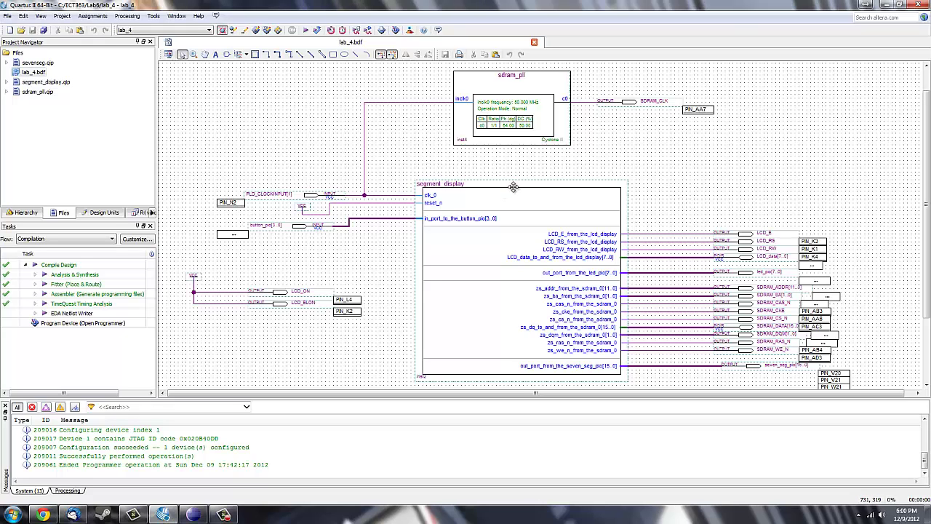
double_click(502, 208)
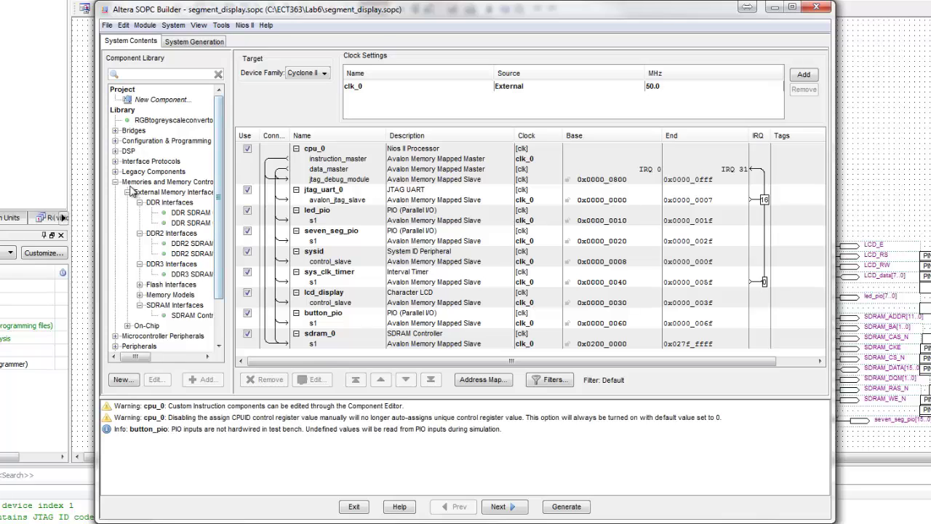
click(191, 315)
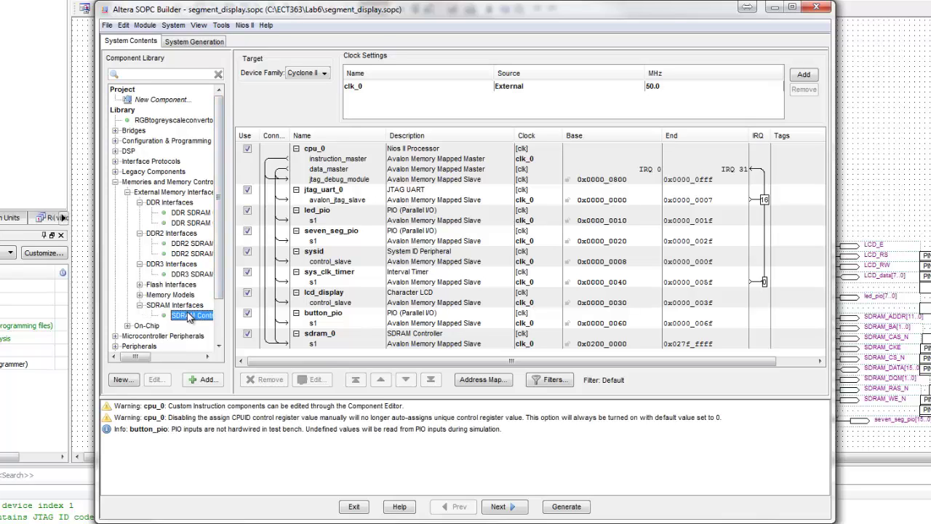
click(326, 340)
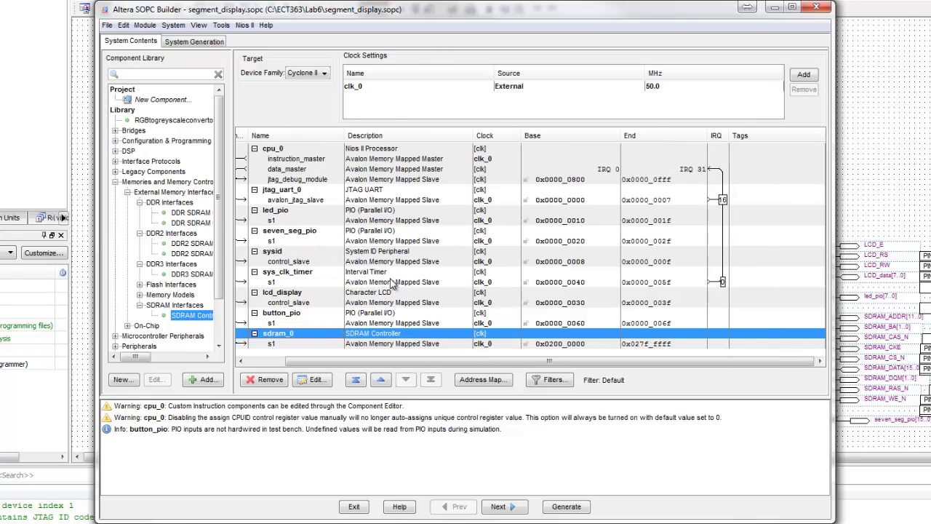
click(343, 293)
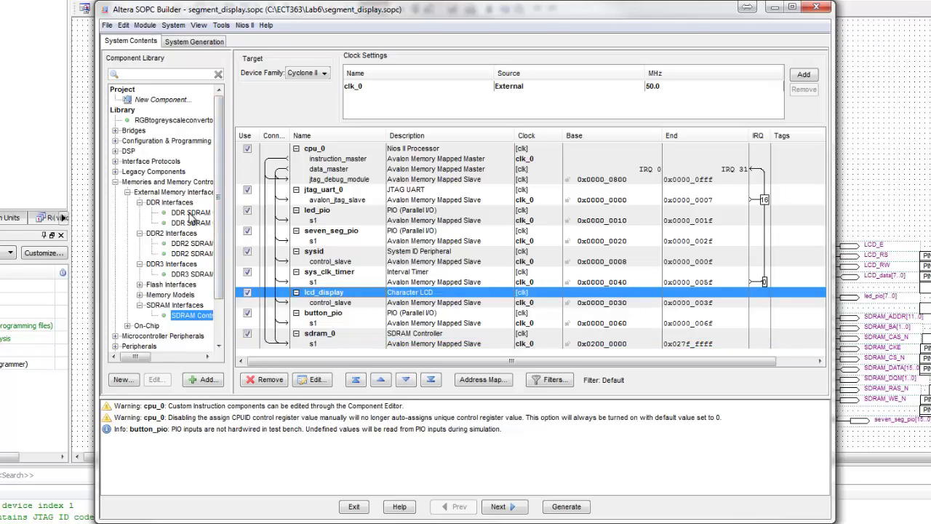
- Browse the Component Library to Peripherals > Display > Character LCD
click(115, 182)
click(115, 203)
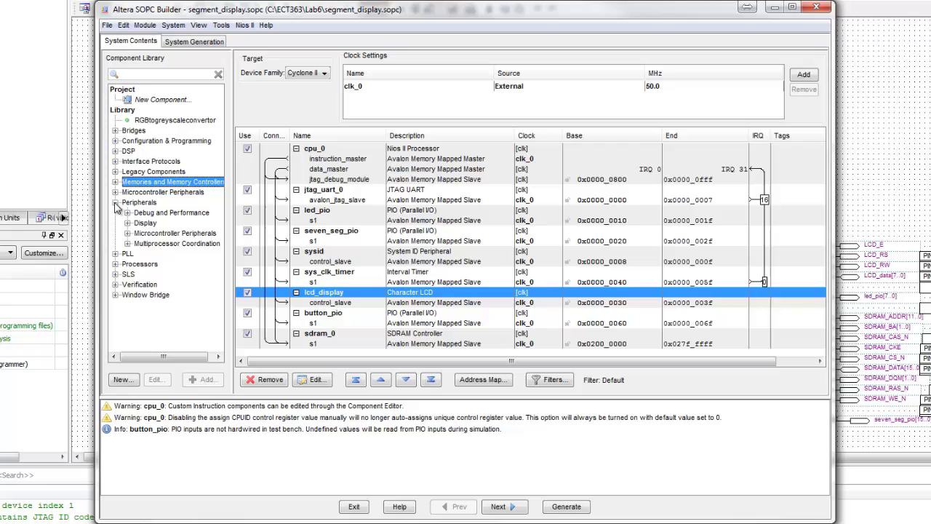
click(128, 223)
click(173, 233)
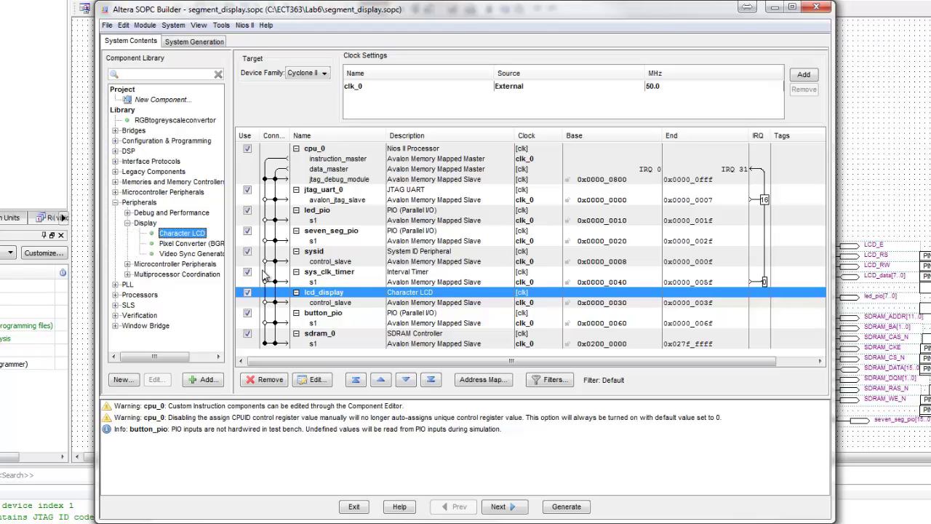
- Open lcd_display's Character LCD settings and finish them unchanged
double_click(332, 293)
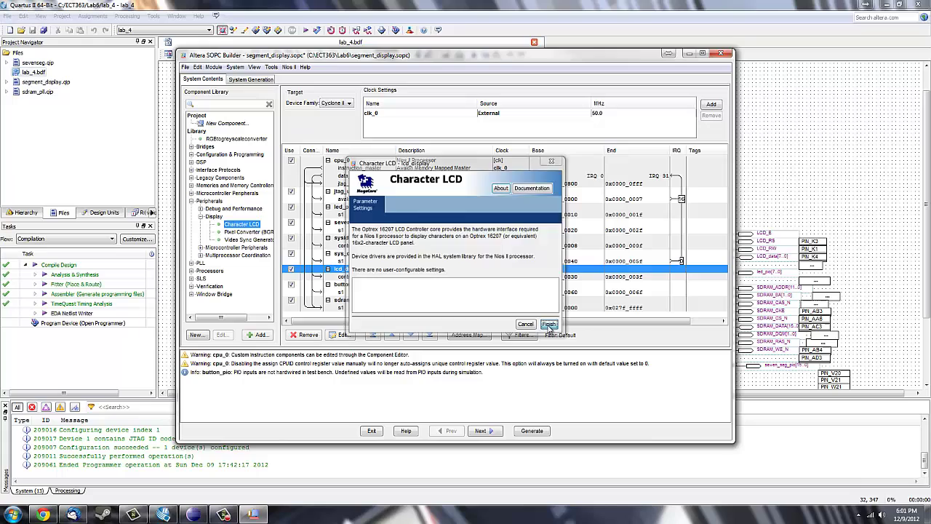
click(590, 366)
click(777, 380)
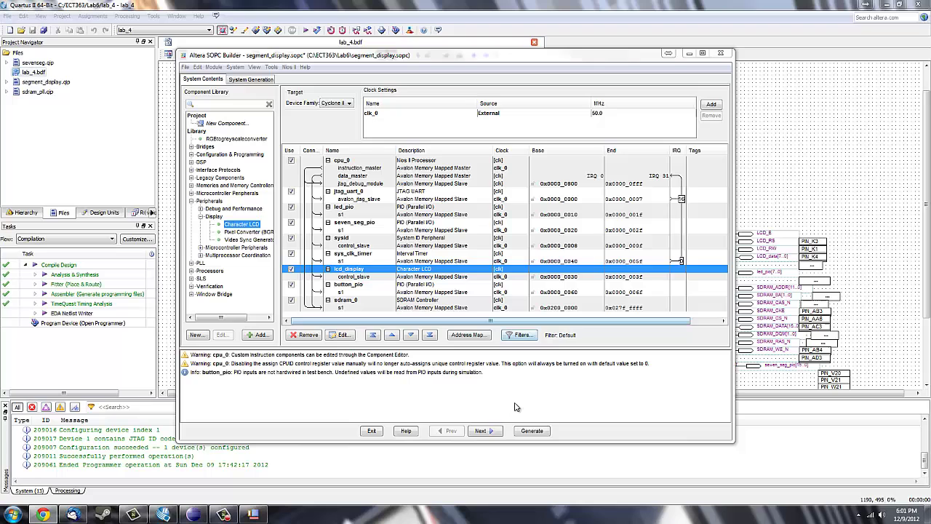
- Go to System Generation, then close SOPC Builder, saving the segment_display changes
click(483, 431)
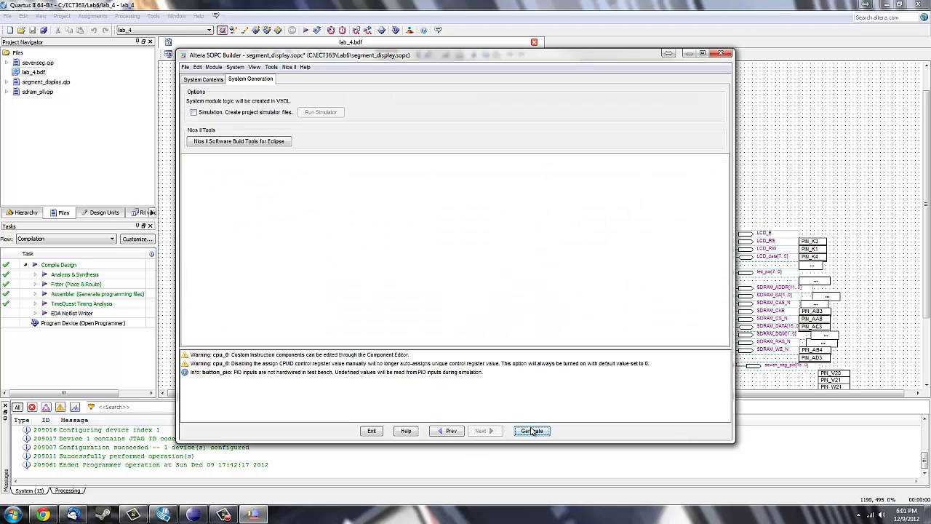
click(721, 55)
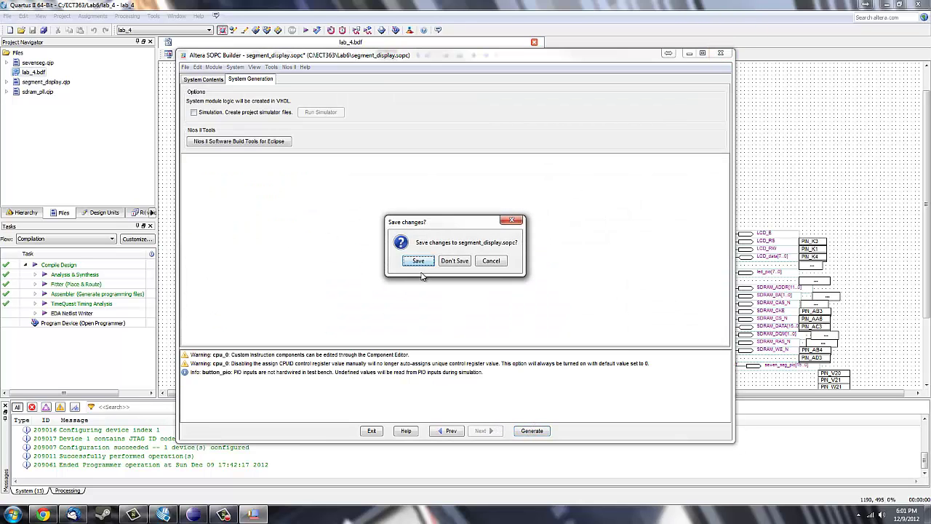
click(452, 316)
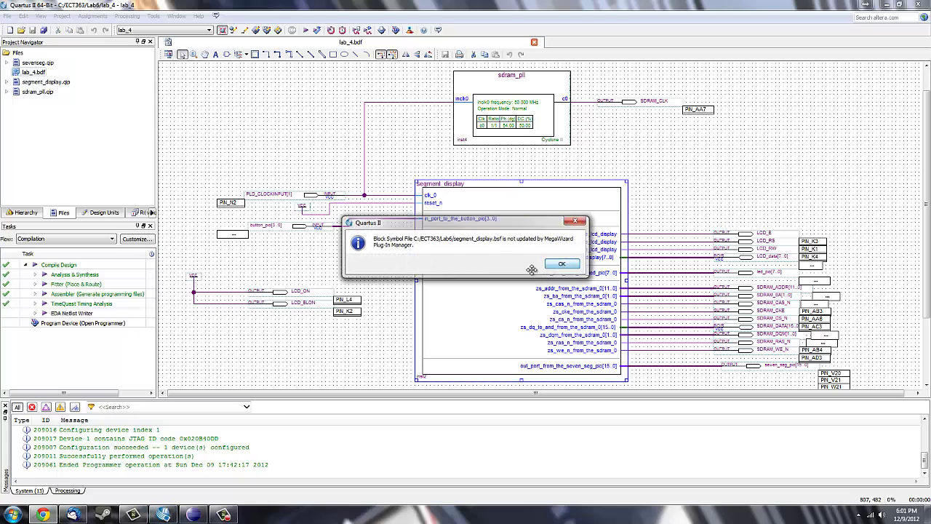
- Dismiss the segment_display.bsf notice and launch Pin Planner for lab_4
click(555, 273)
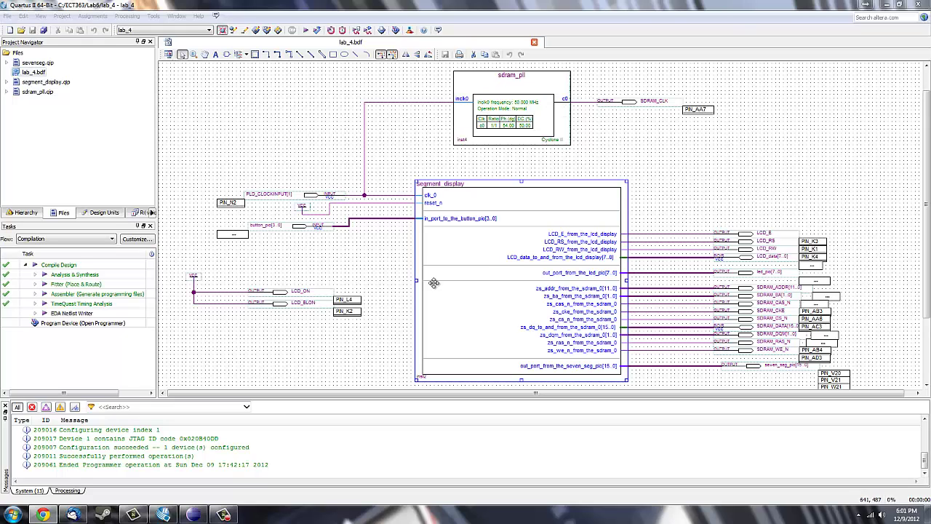
click(327, 347)
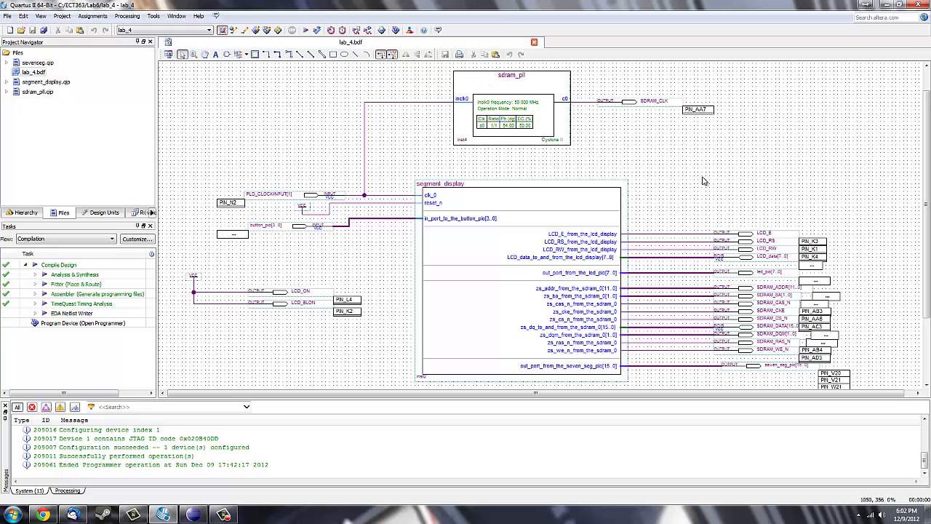
click(266, 29)
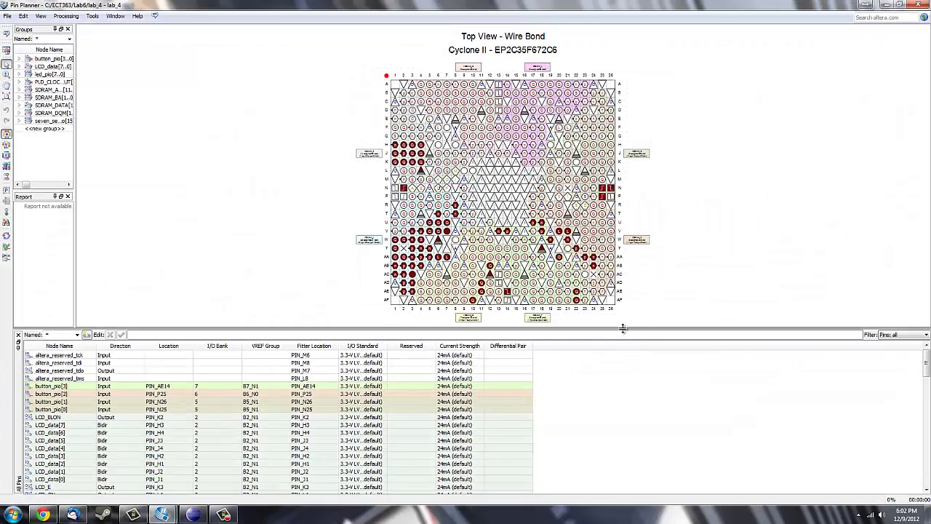
drag(624, 328, 595, 102)
scroll(574, 222, down, 1)
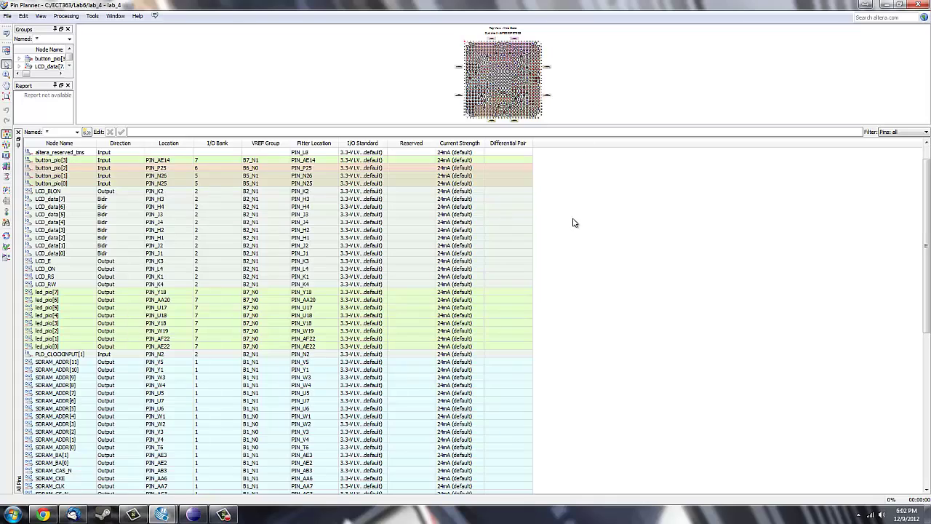
scroll(573, 223, up, 1)
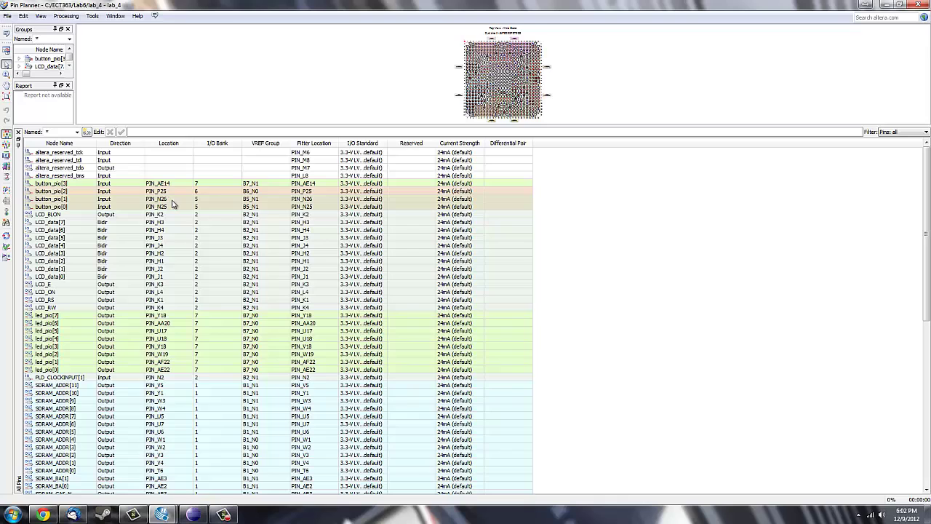
scroll(582, 303, down, 3)
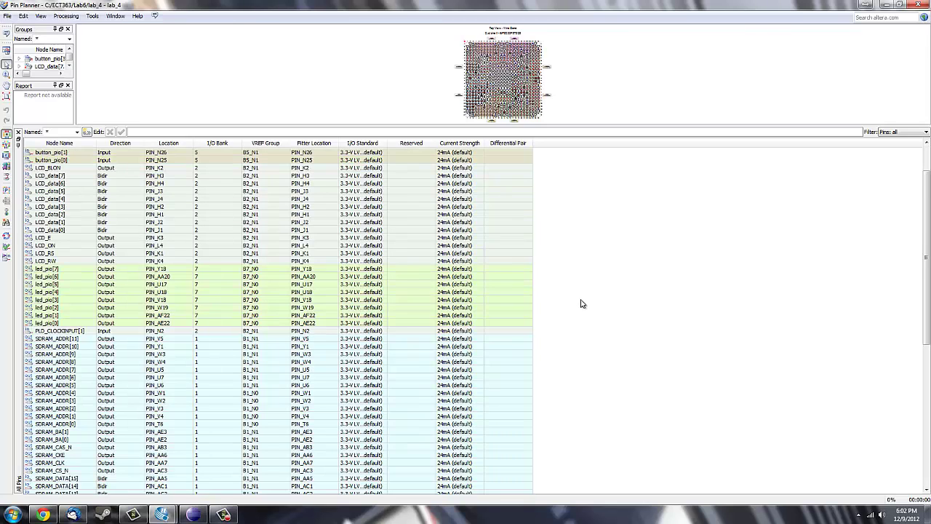
scroll(582, 303, down, 3)
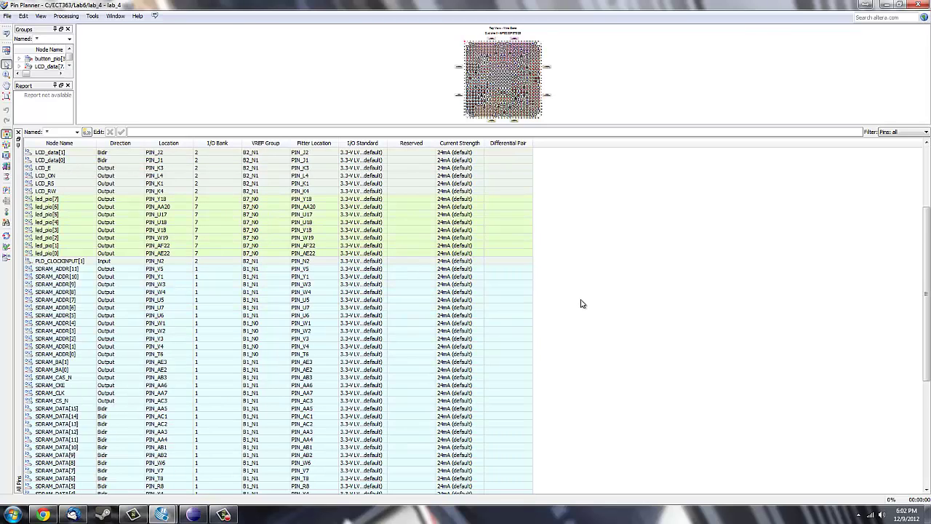
scroll(582, 304, down, 4)
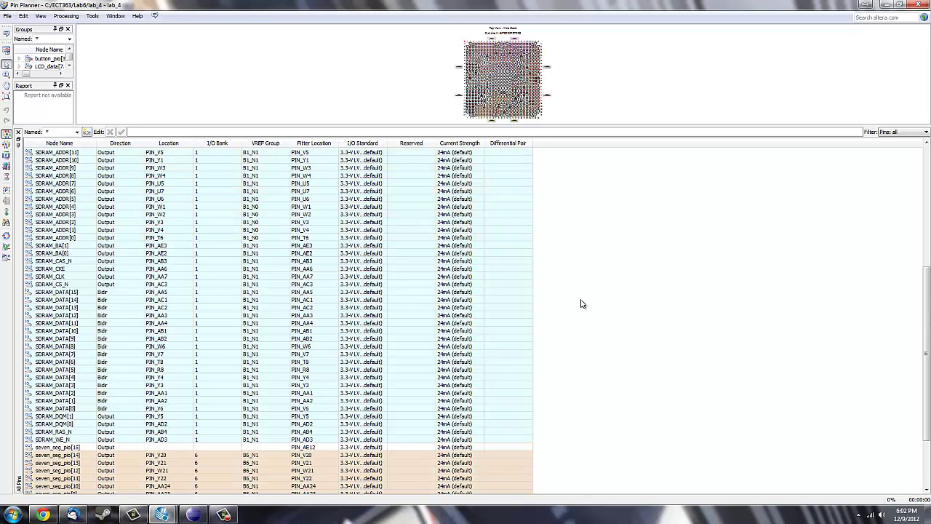
scroll(582, 303, down, 4)
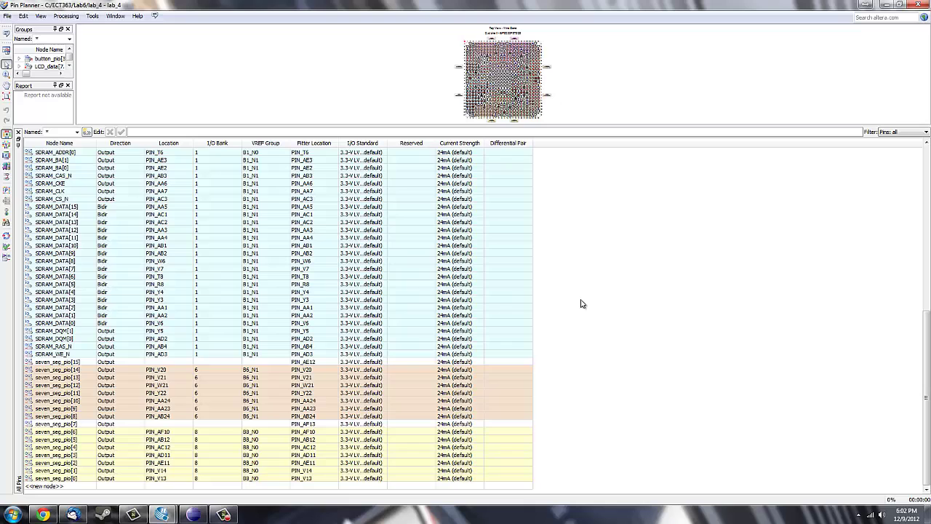
scroll(120, 386, up, 2)
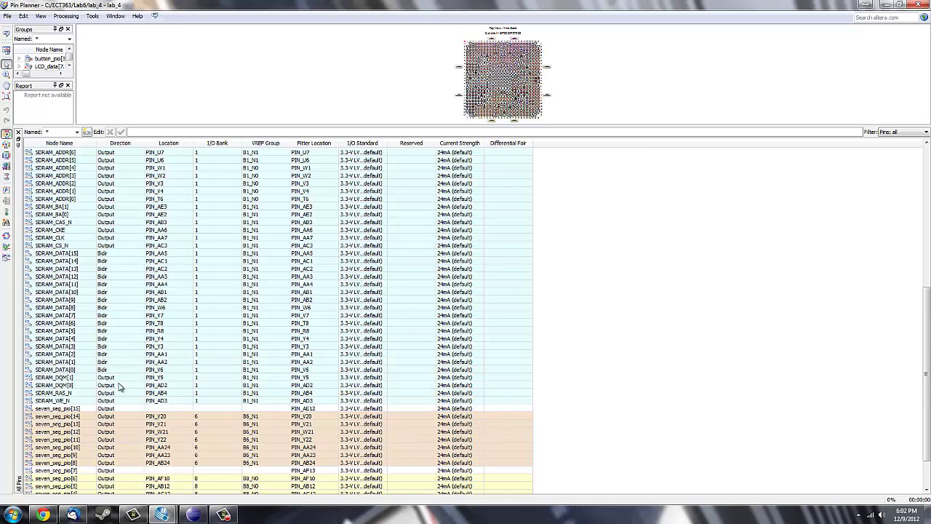
scroll(120, 387, up, 9)
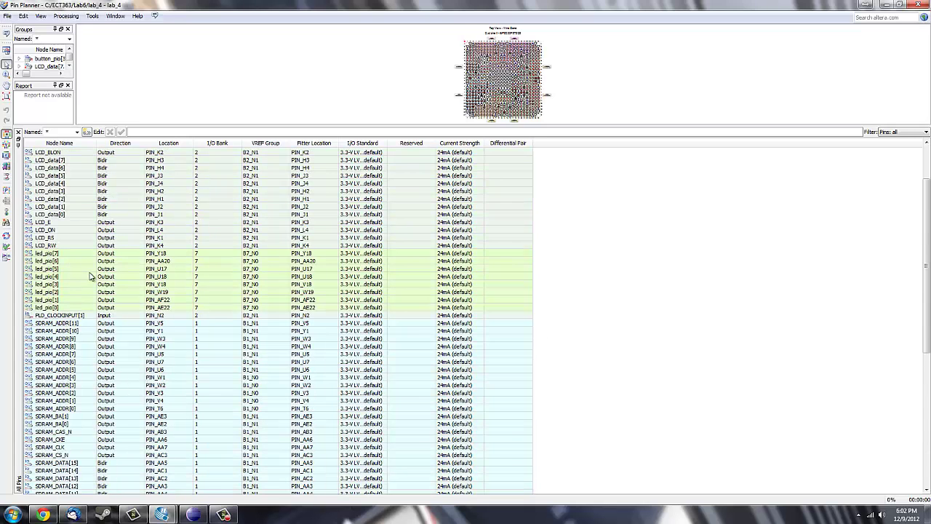
scroll(135, 266, up, 2)
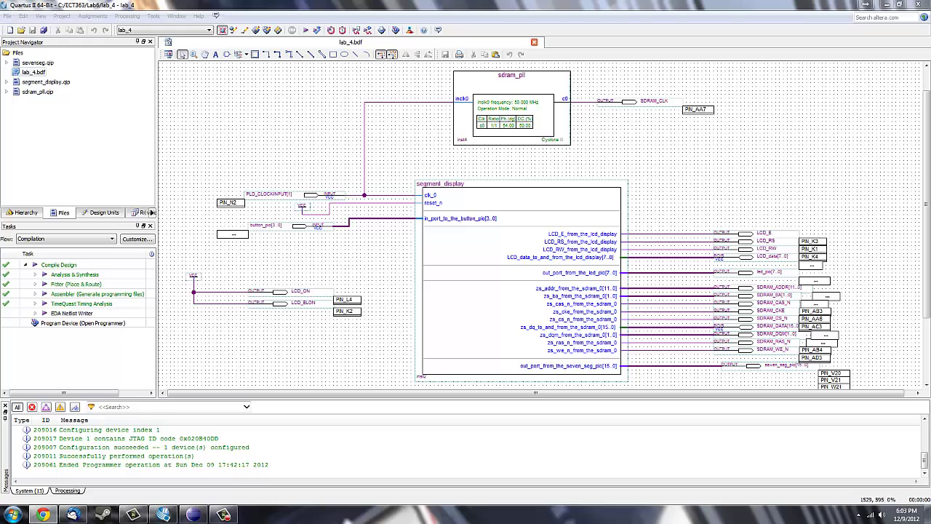
- Make the fully compiled lab_4.bdf schematic window active again
click(470, 310)
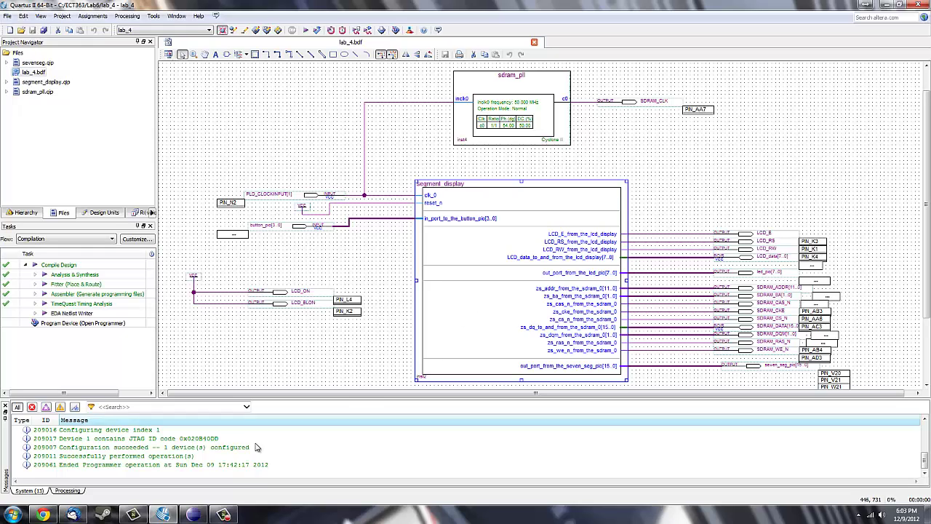
- Program the FPGA with lab_4_time_limited.sof, accepting the OpenCore Plus time-limited warning
click(396, 30)
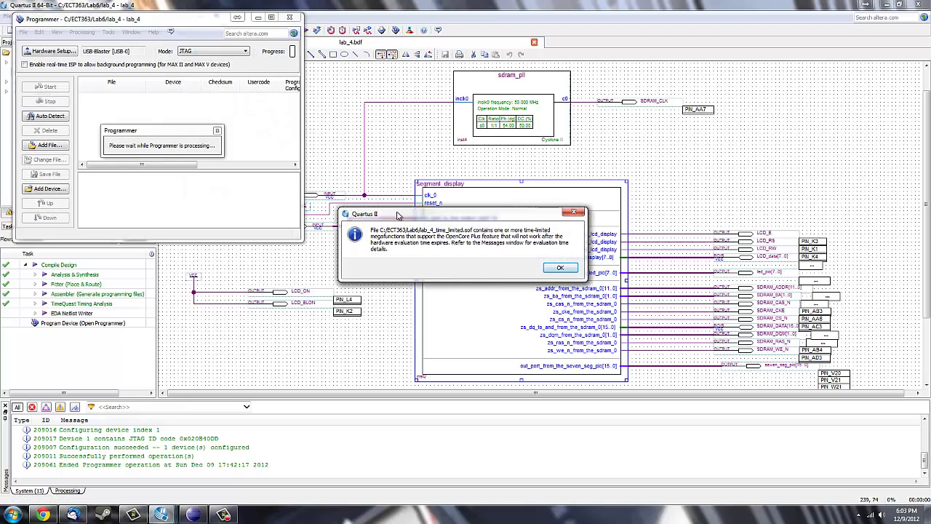
click(559, 267)
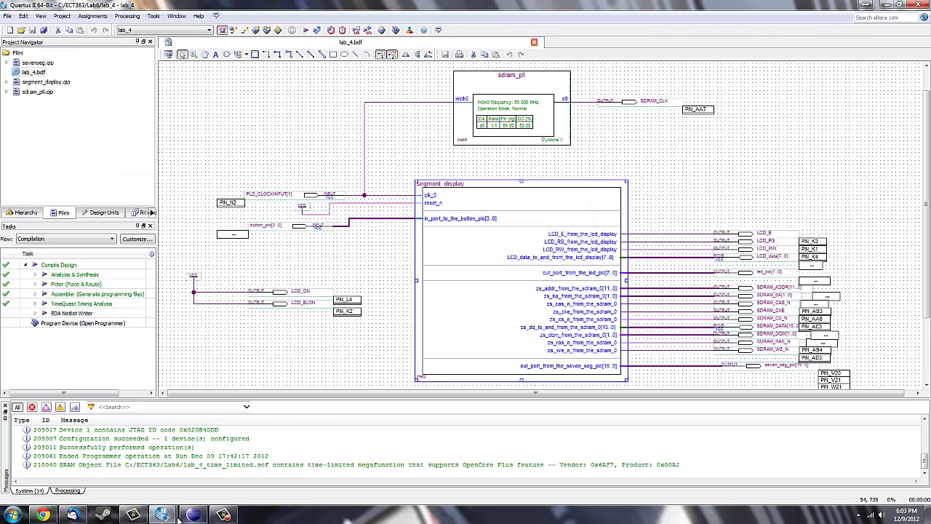
mouse_move(193, 512)
click(207, 466)
click(109, 97)
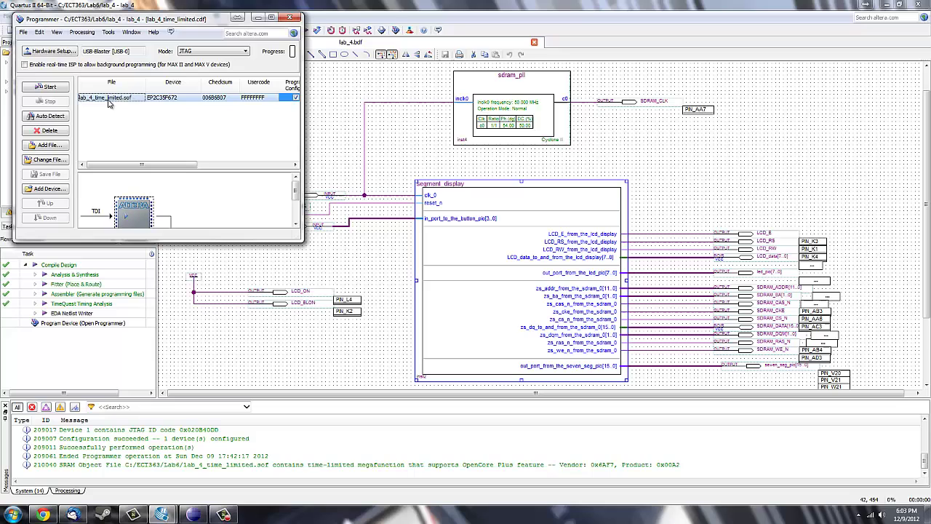
click(31, 87)
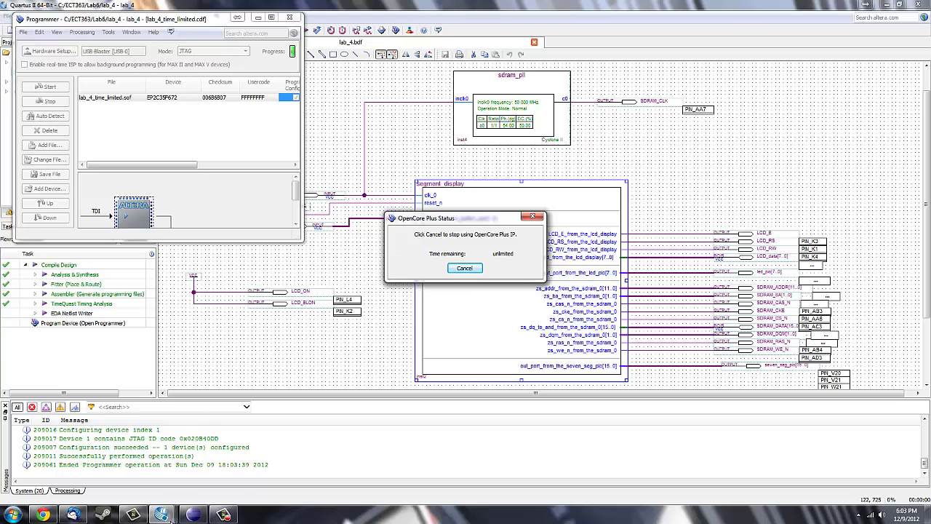
click(191, 515)
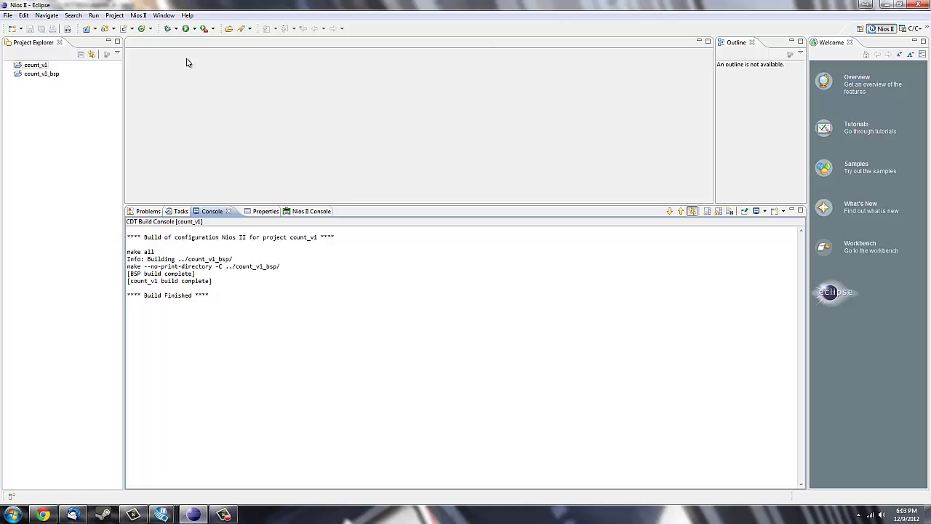
- Look over the new-project options in Nios II Eclipse without creating anything
click(8, 16)
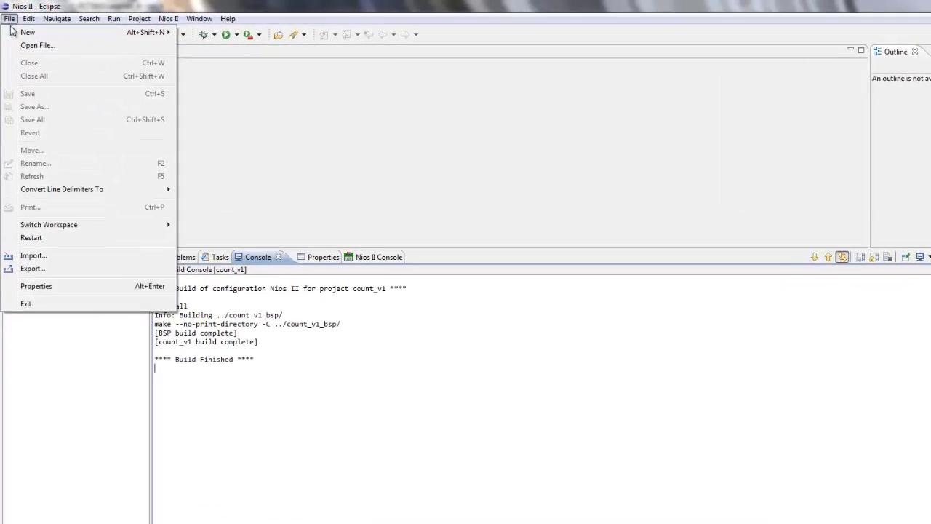
mouse_move(22, 32)
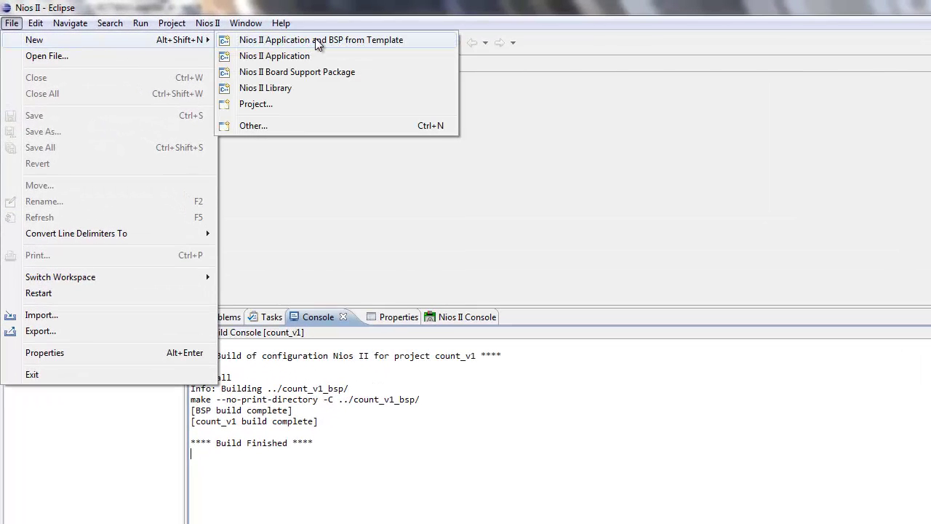
click(647, 179)
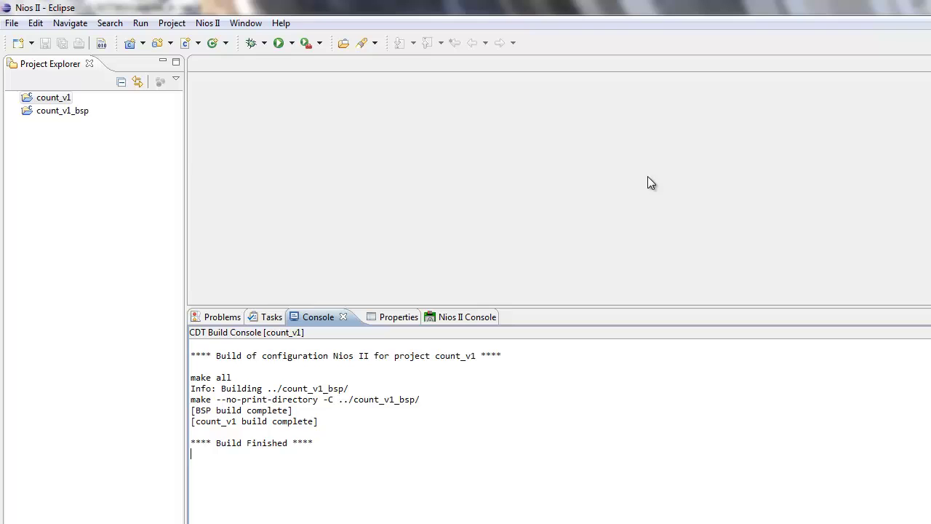
- Apply count_v1_bsp's Nios II BSP Properties: C++ support on, debugging on, optimization off
click(50, 110)
right_click(48, 110)
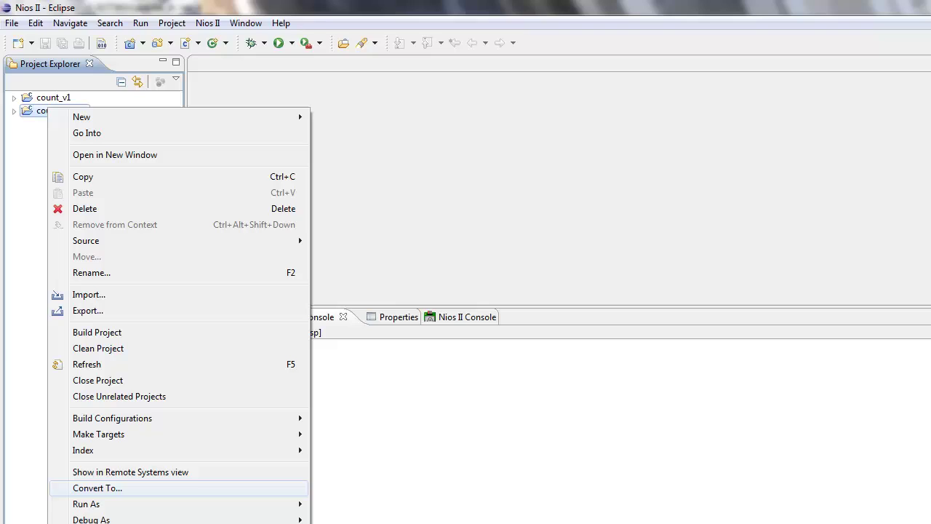
click(66, 518)
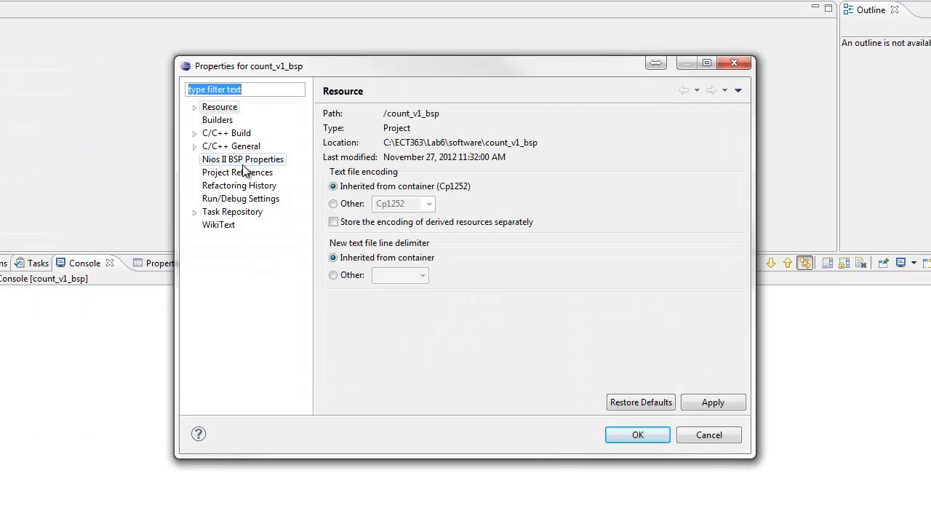
click(243, 164)
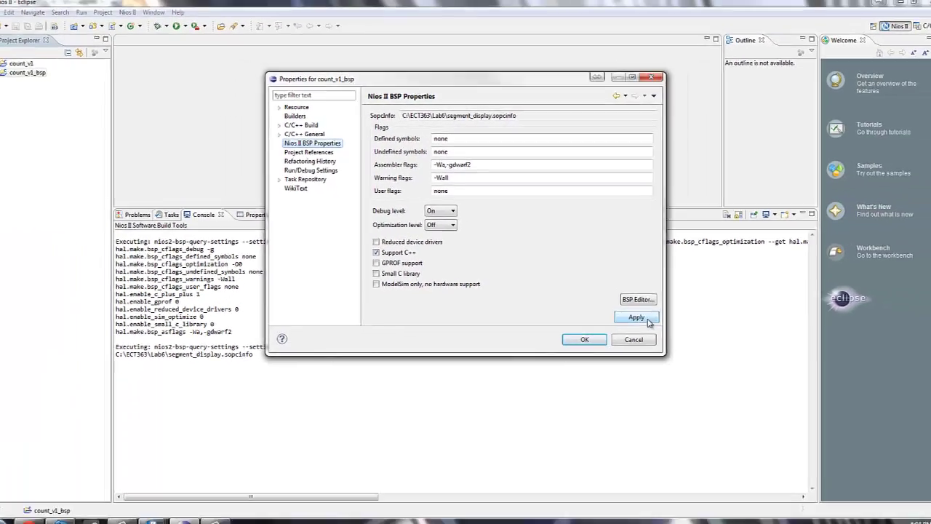
click(647, 321)
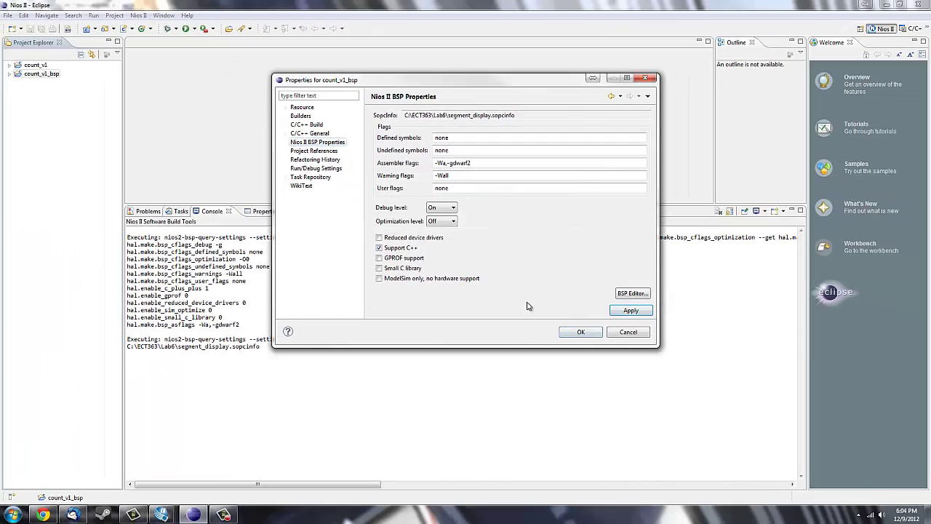
click(587, 337)
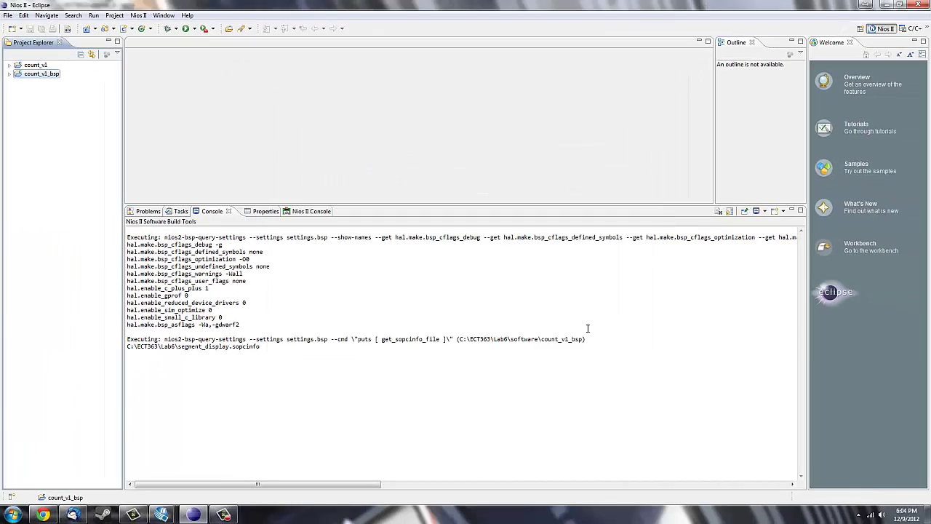
- Open count_v1_bsp in the BSP Editor, review the module drivers, generate, and exit
click(138, 15)
click(153, 49)
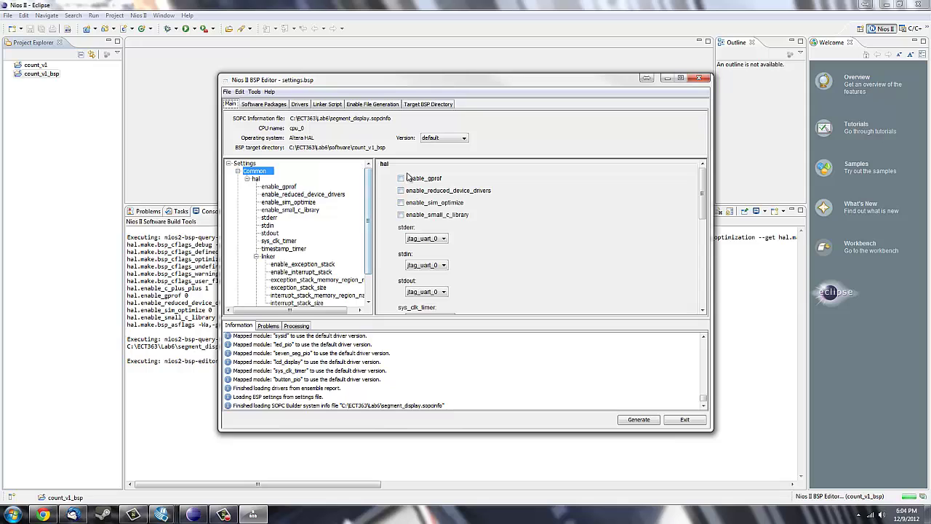
click(299, 104)
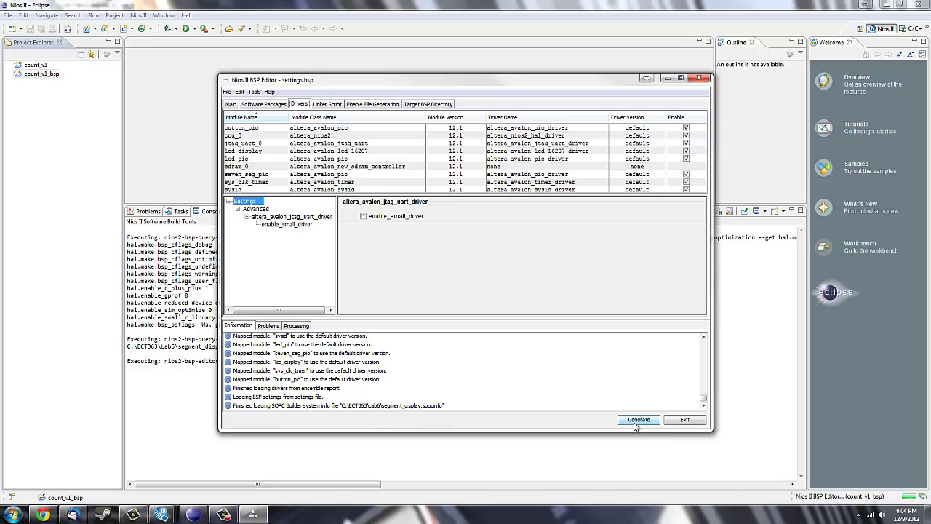
click(683, 420)
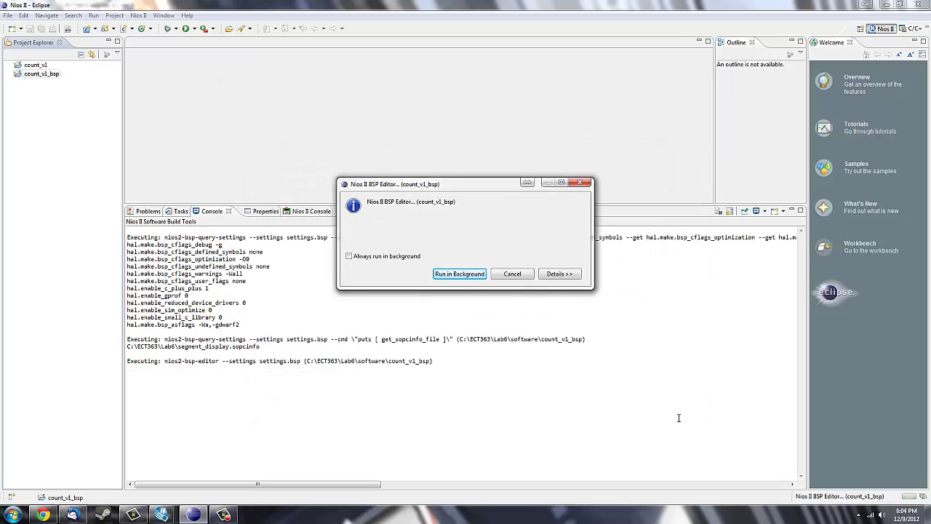
- Run count_v1 as Nios II Hardware from the project's context menu
right_click(27, 65)
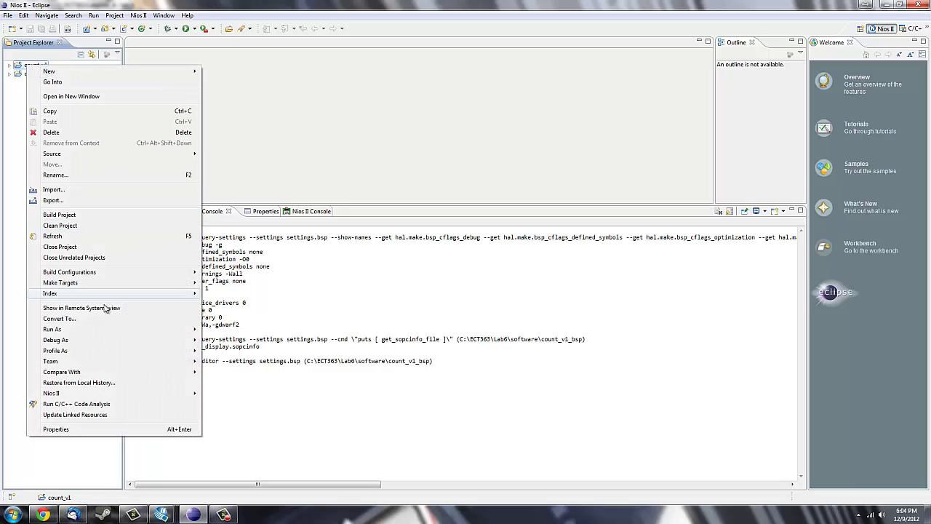
mouse_move(54, 329)
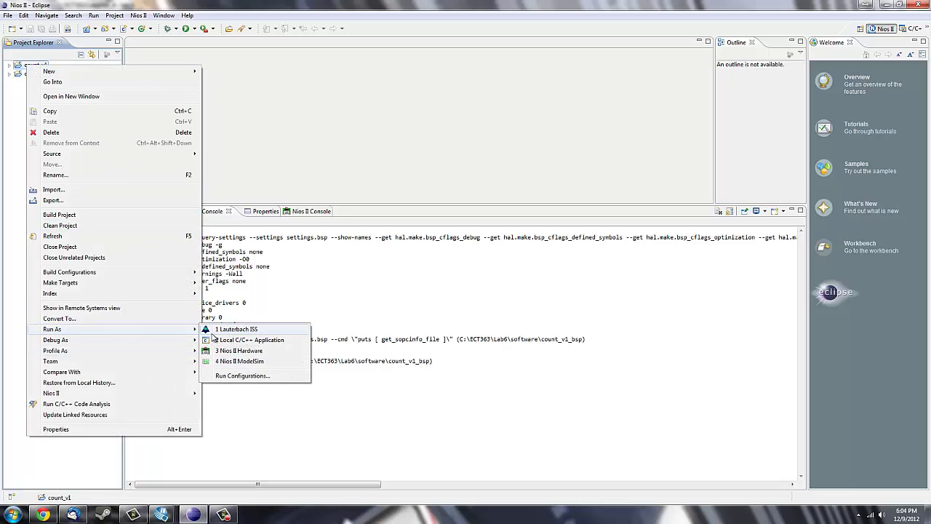
click(239, 350)
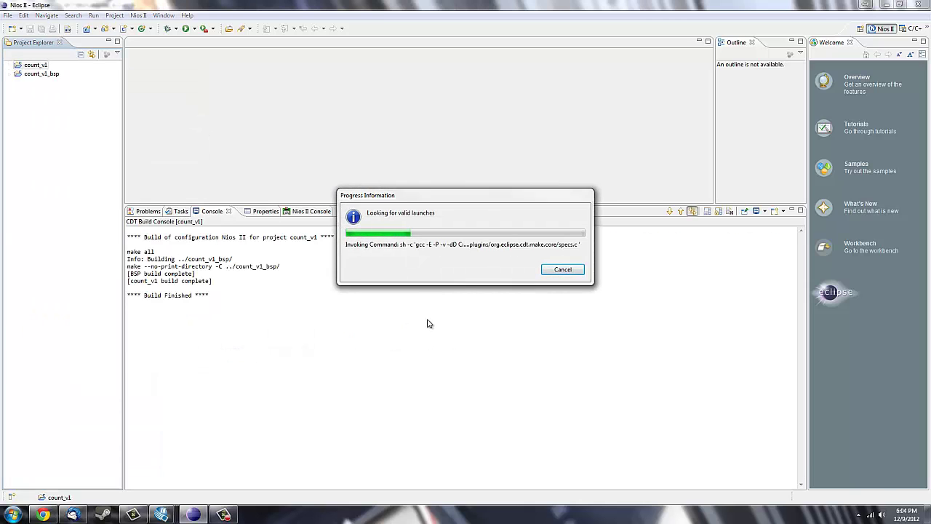